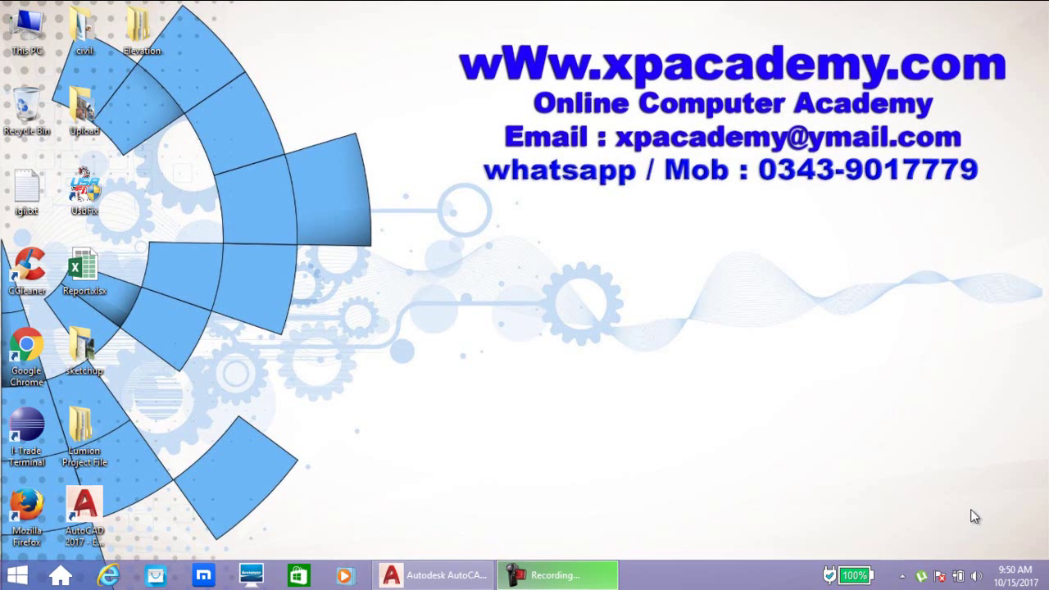
# Step: Restore the Project 4 drawing and zoom over the G.FLOOR and F.FLOOR plans
pyautogui.click(434, 575)
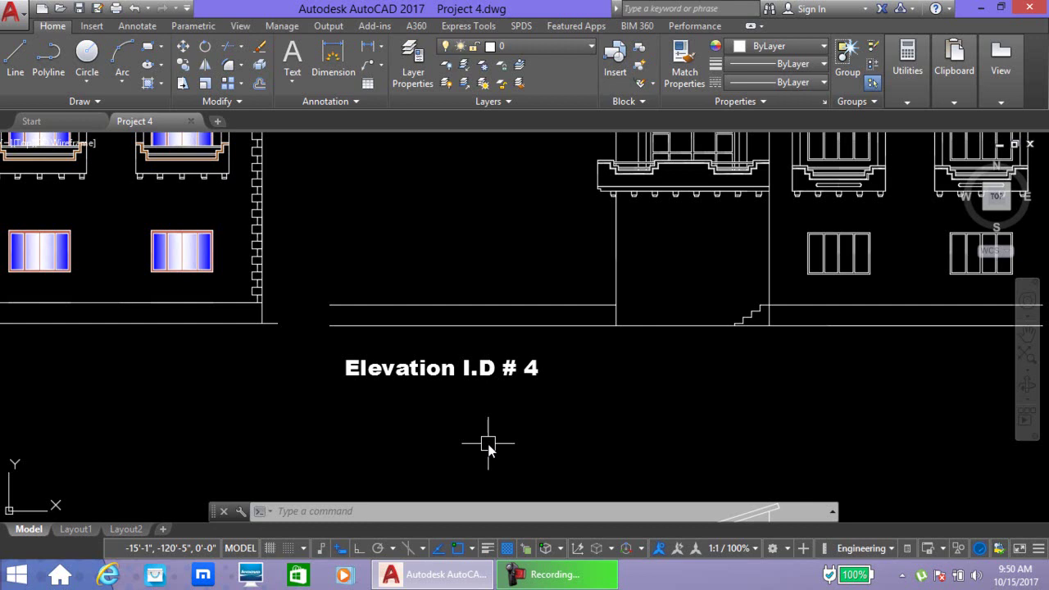
pyautogui.scroll(-8, 488, 447)
pyautogui.scroll(-2, 569, 222)
pyautogui.moveTo(541, 271); pyautogui.dragTo(485, 351, button='middle')
pyautogui.scroll(2, 508, 307)
pyautogui.scroll(2, 529, 234)
pyautogui.scroll(1, 531, 224)
pyautogui.scroll(2, 506, 301)
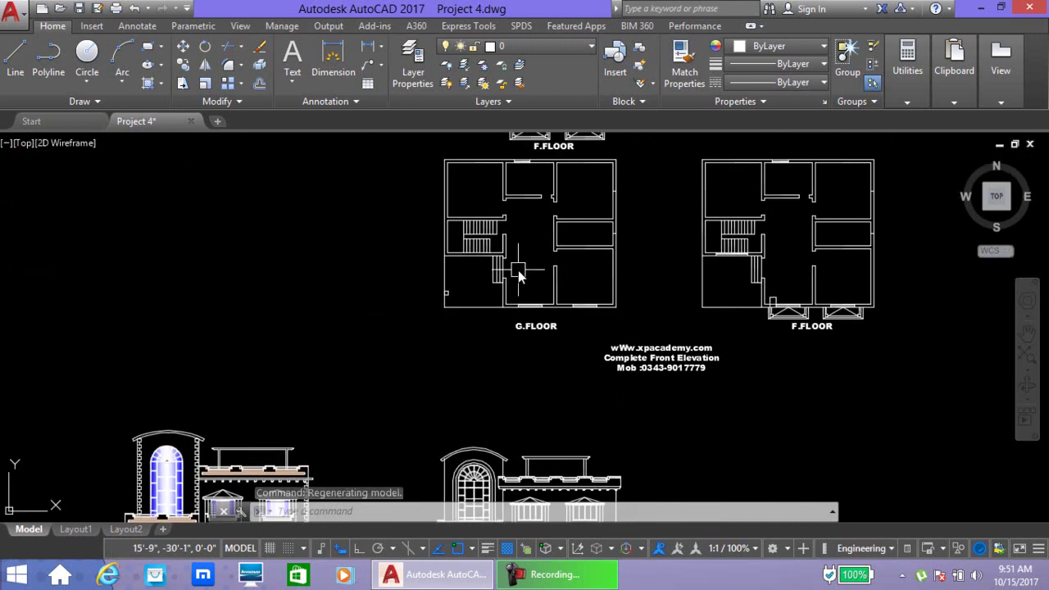
# Step: Centre the G.FLOOR plan, then pan down toward the front elevation below
pyautogui.moveTo(517, 275); pyautogui.dragTo(504, 329, button='middle')
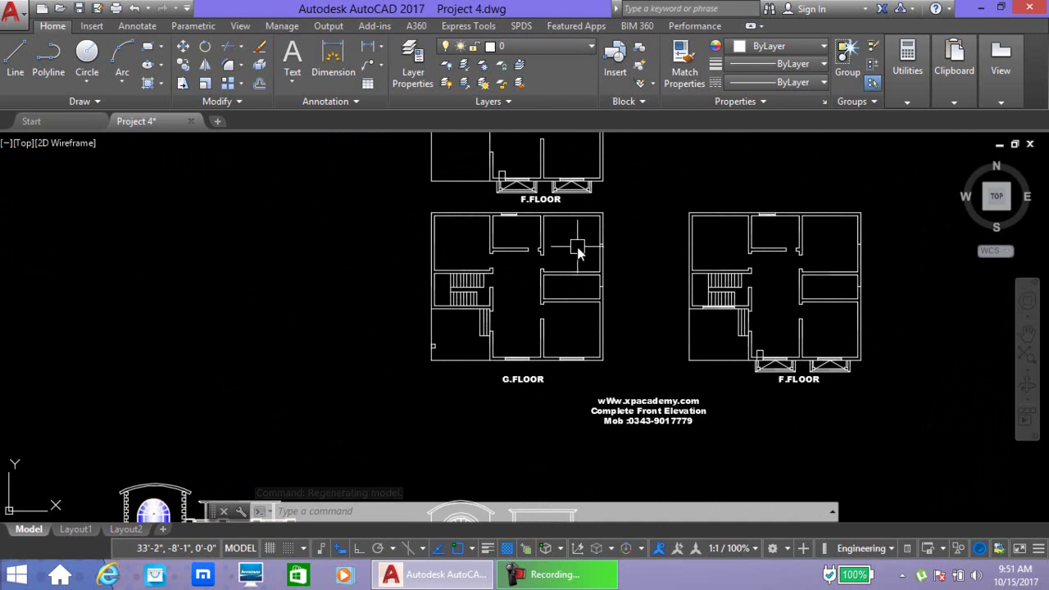
pyautogui.scroll(3, 562, 286)
pyautogui.moveTo(540, 299)
pyautogui.mouseDown(button='middle')
pyautogui.moveTo(538, 351)
pyautogui.moveTo(573, 276)
pyautogui.mouseUp(button='middle')
pyautogui.moveTo(573, 402); pyautogui.dragTo(560, 396, button='middle')
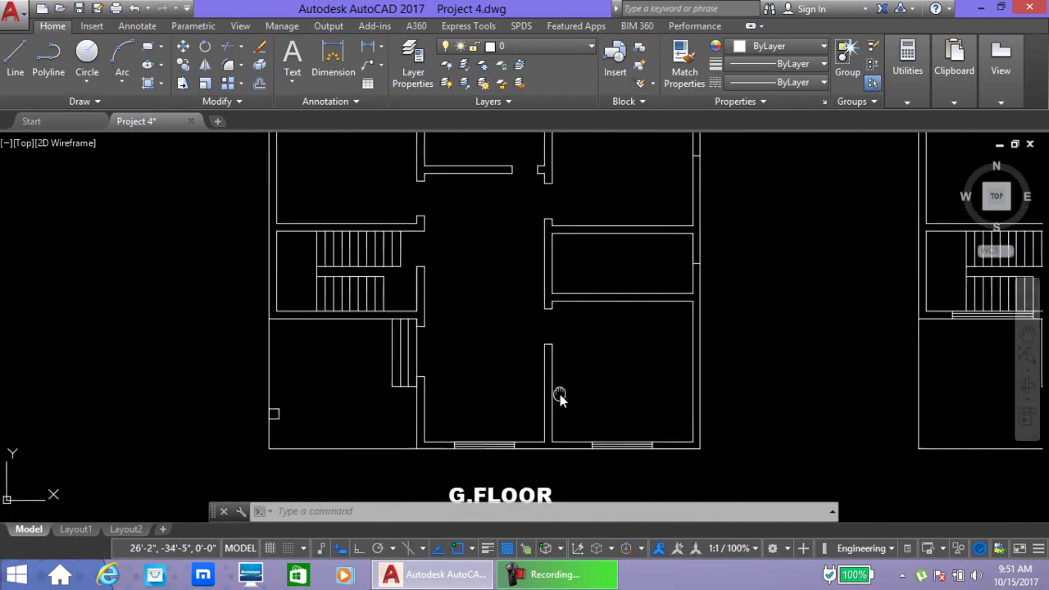
pyautogui.scroll(-2, 544, 422)
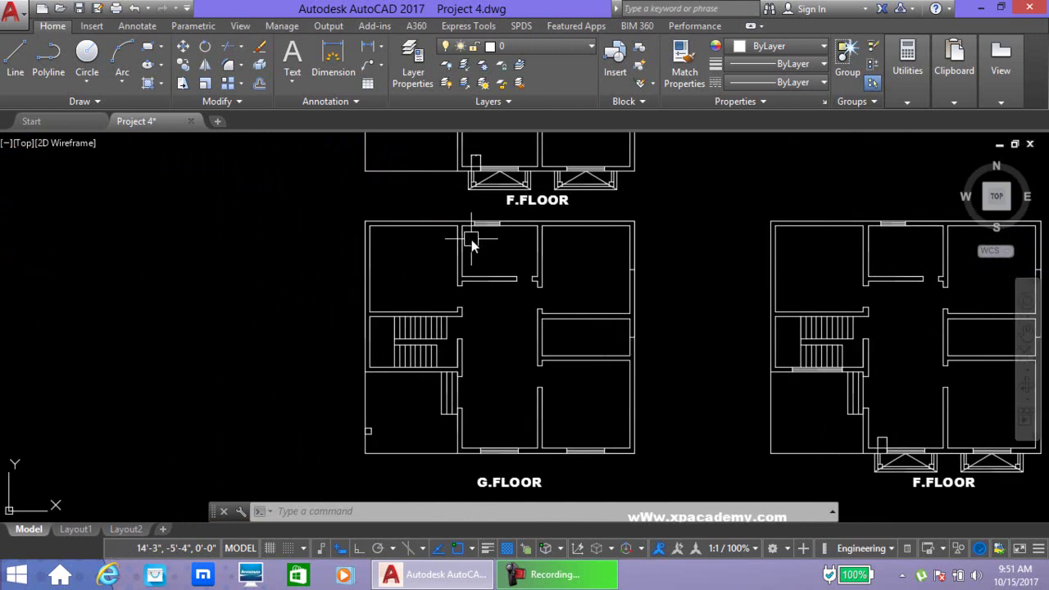
pyautogui.moveTo(512, 480)
pyautogui.mouseDown(button='middle')
pyautogui.moveTo(522, 339)
pyautogui.moveTo(506, 161)
pyautogui.mouseUp(button='middle')
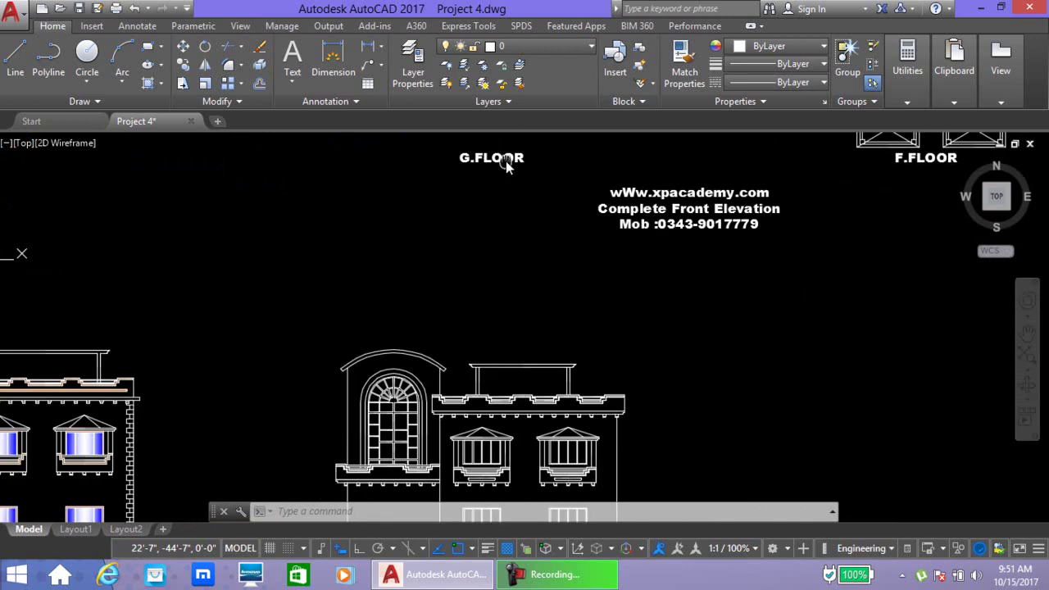
# Step: Inspect the first front elevation and its label, then move to the next design
pyautogui.moveTo(510, 410); pyautogui.dragTo(521, 304, button='middle')
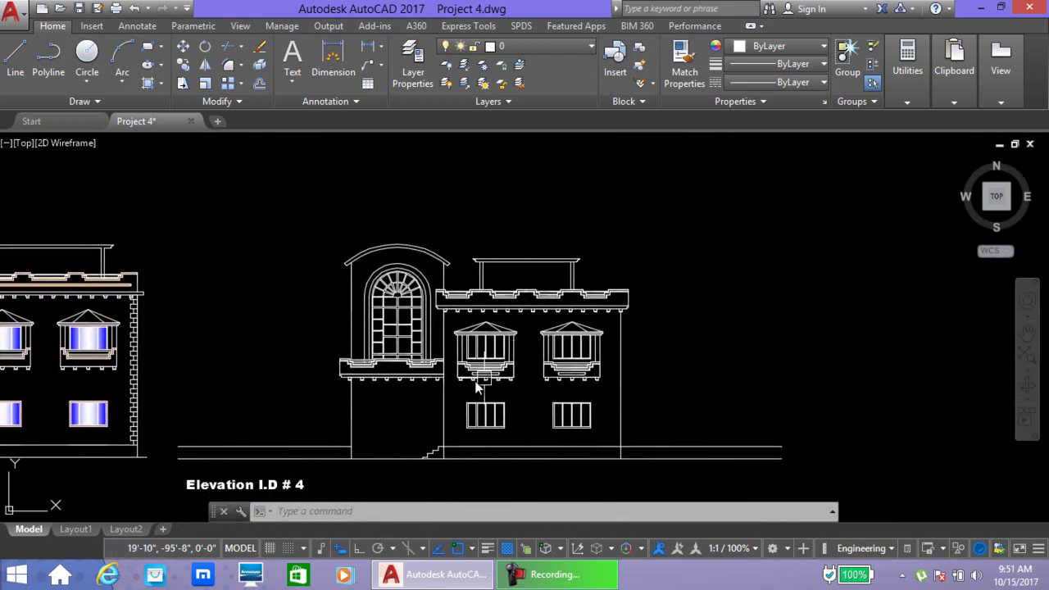
pyautogui.scroll(2, 398, 373)
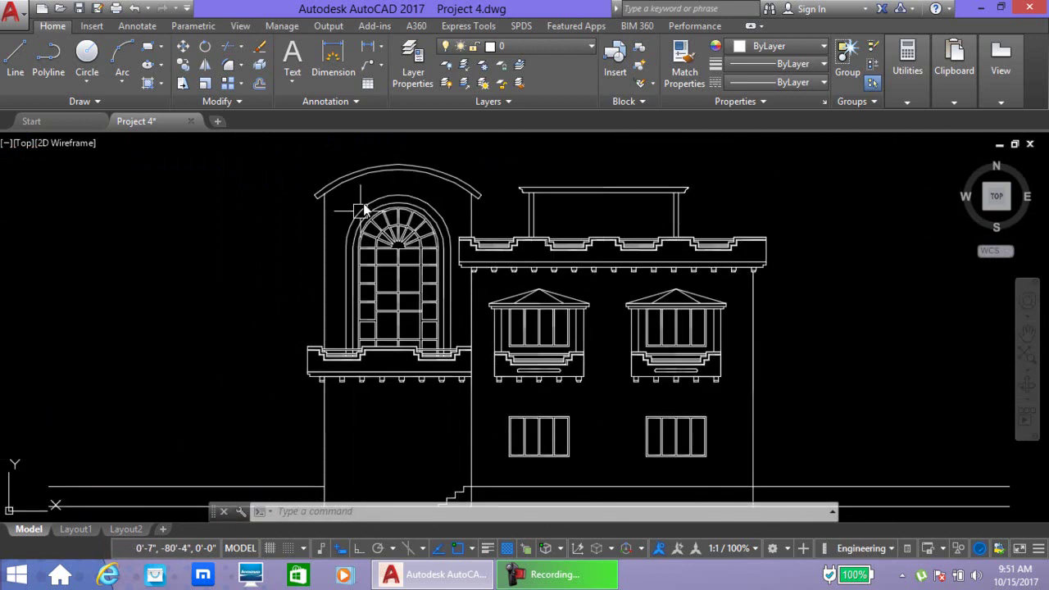
pyautogui.moveTo(591, 452); pyautogui.dragTo(578, 148, button='middle')
pyautogui.scroll(-4, 604, 391)
# Step: Centre and zoom on the lower front elevation variants to compare roof treatments
pyautogui.moveTo(586, 462)
pyautogui.mouseDown(button='middle')
pyautogui.moveTo(555, 409)
pyautogui.moveTo(553, 288)
pyautogui.mouseUp(button='middle')
pyautogui.scroll(4, 553, 288)
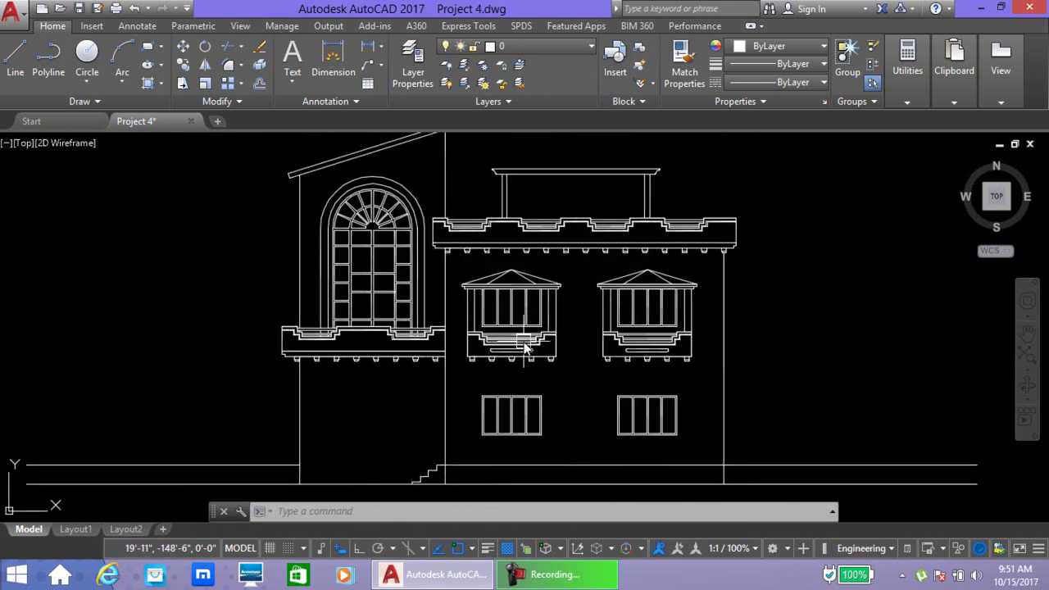
pyautogui.scroll(-1, 525, 344)
pyautogui.scroll(1, 532, 340)
pyautogui.scroll(-2, 537, 340)
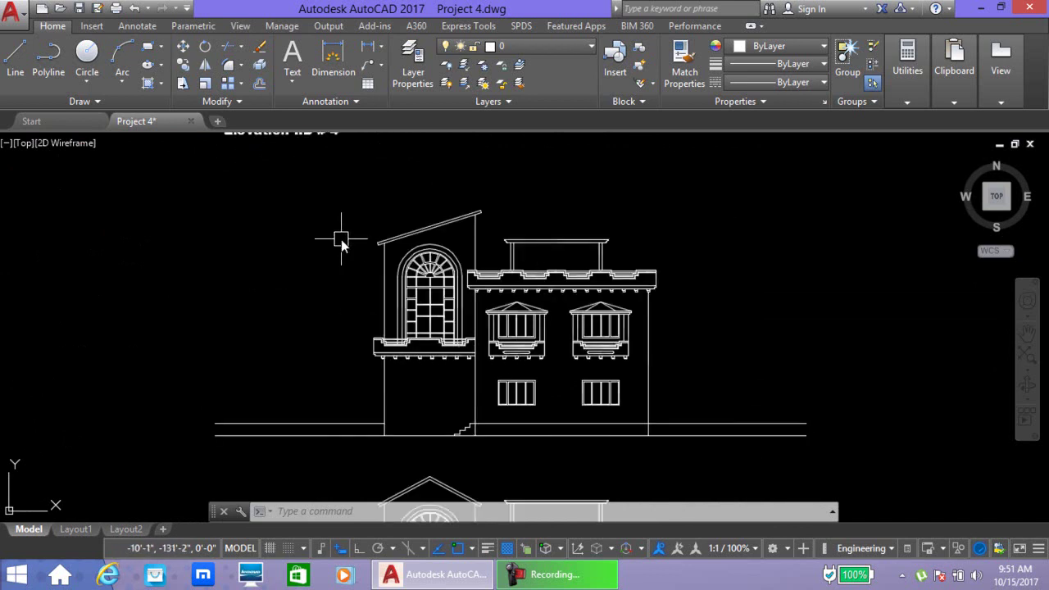
pyautogui.moveTo(574, 421); pyautogui.dragTo(574, 215, button='middle')
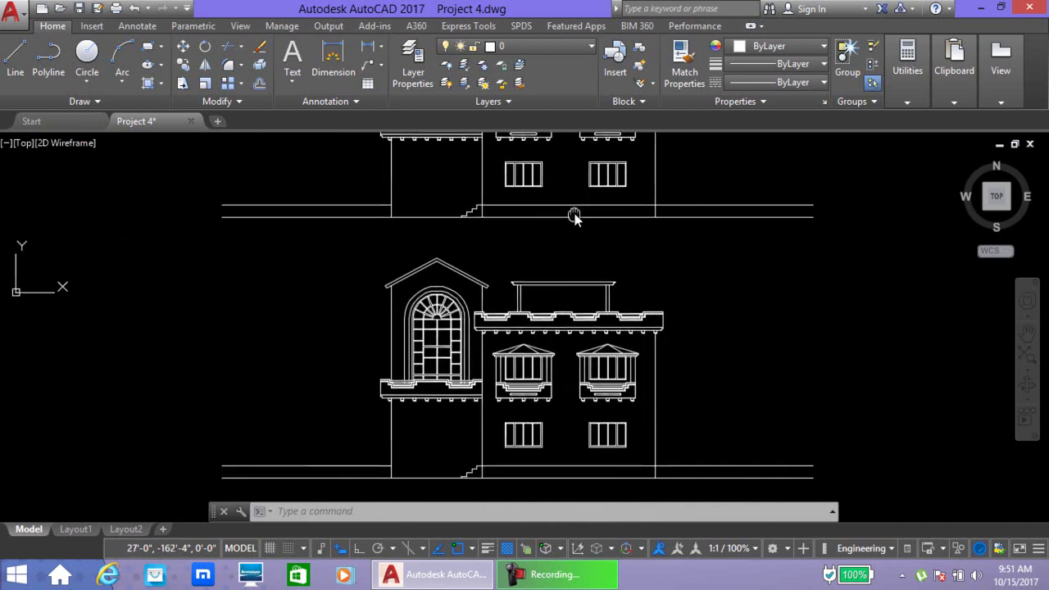
pyautogui.scroll(2, 517, 394)
pyautogui.scroll(1, 515, 381)
# Step: Pan further down the column and zoom out over the remaining elevation designs
pyautogui.moveTo(515, 385); pyautogui.dragTo(491, 223, button='middle')
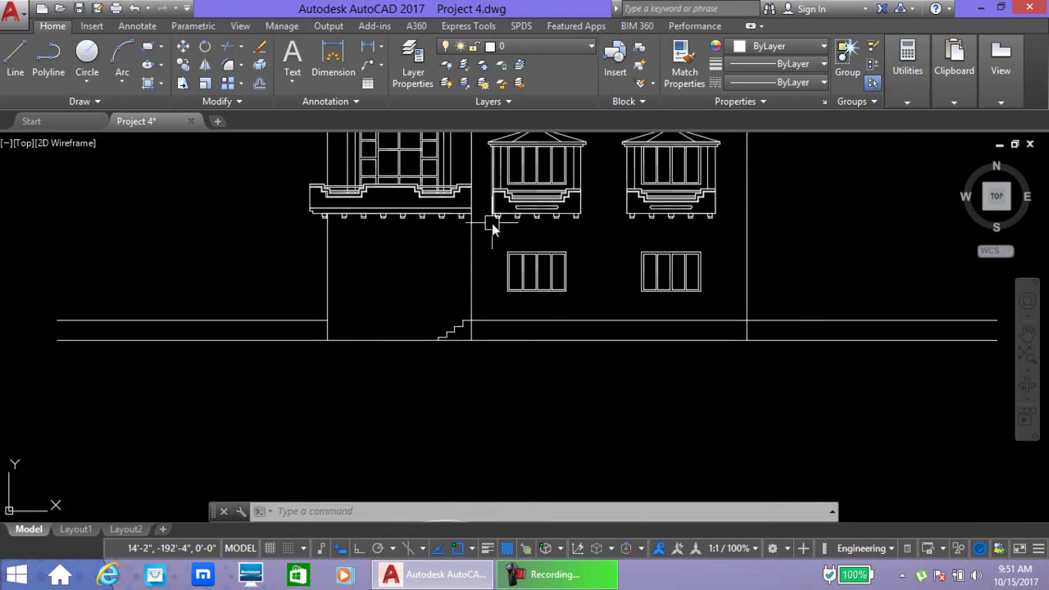
pyautogui.scroll(-5, 491, 344)
pyautogui.scroll(5, 504, 418)
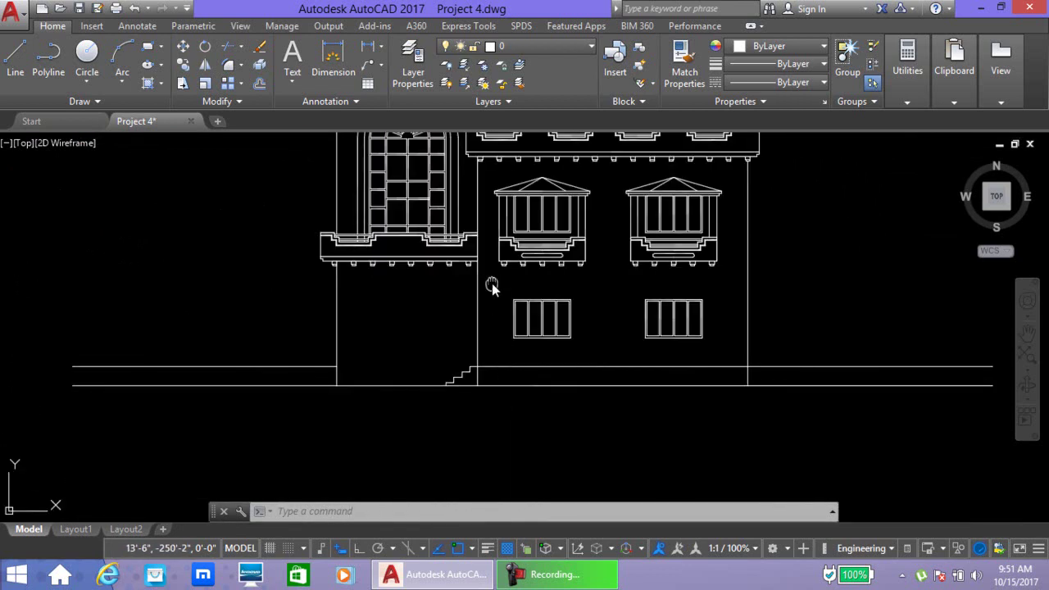
pyautogui.scroll(-1, 509, 420)
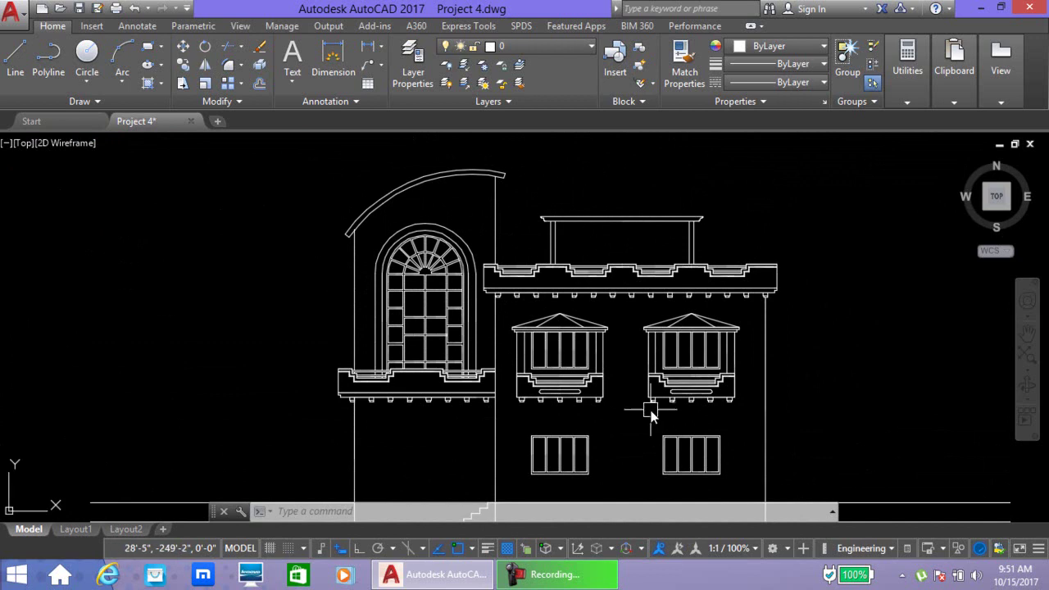
pyautogui.scroll(-3, 544, 433)
pyautogui.scroll(-4, 523, 414)
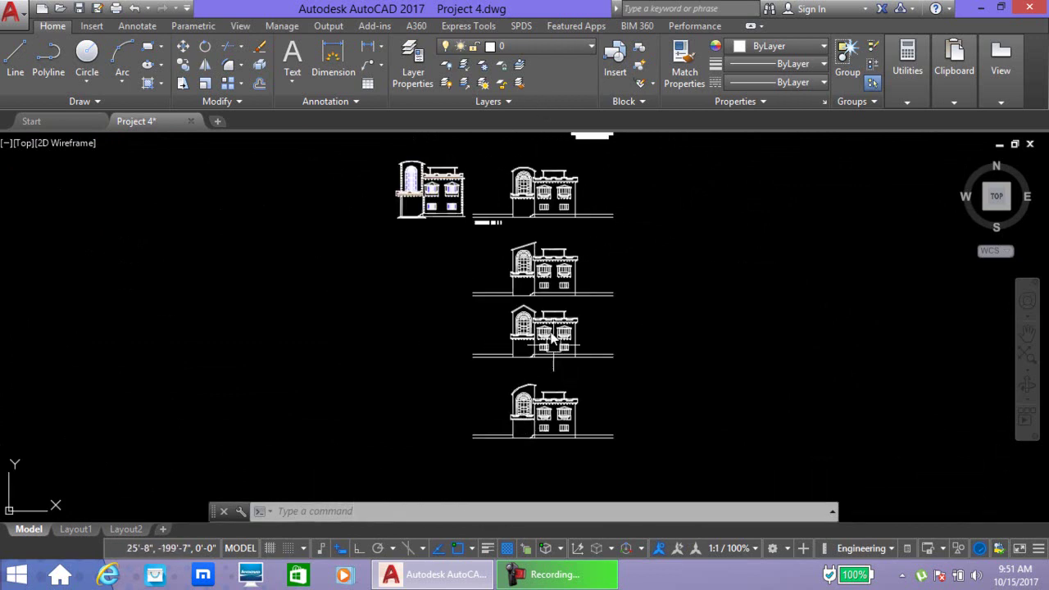
# Step: Centre the coloured elevation beside Elevation I.D # 4 beneath the floor plans
pyautogui.moveTo(491, 252); pyautogui.dragTo(504, 351, button='middle')
pyautogui.scroll(4, 504, 351)
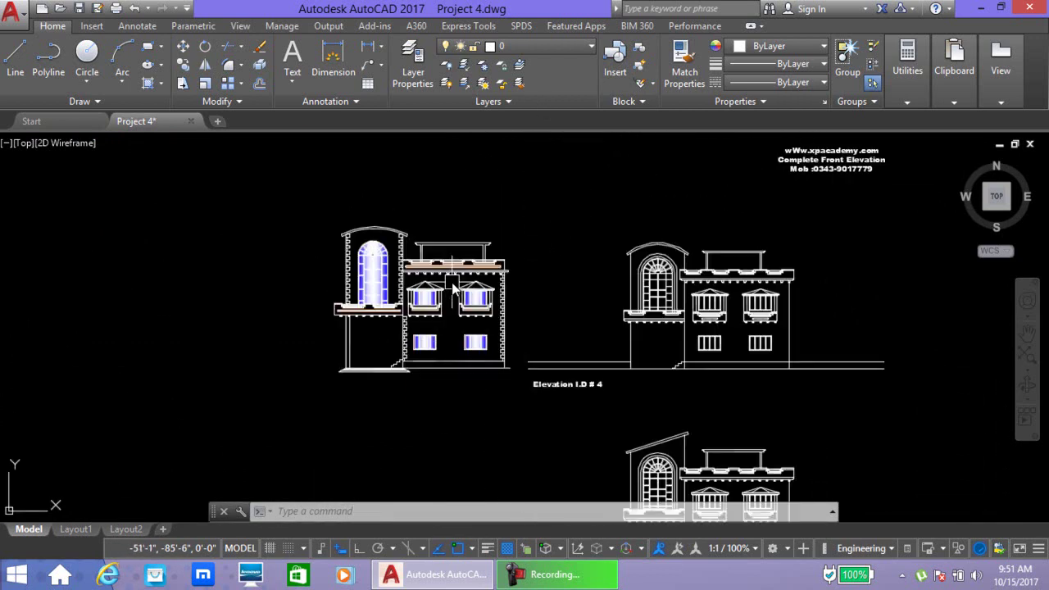
pyautogui.scroll(4, 504, 350)
pyautogui.moveTo(457, 292); pyautogui.dragTo(548, 313, button='middle')
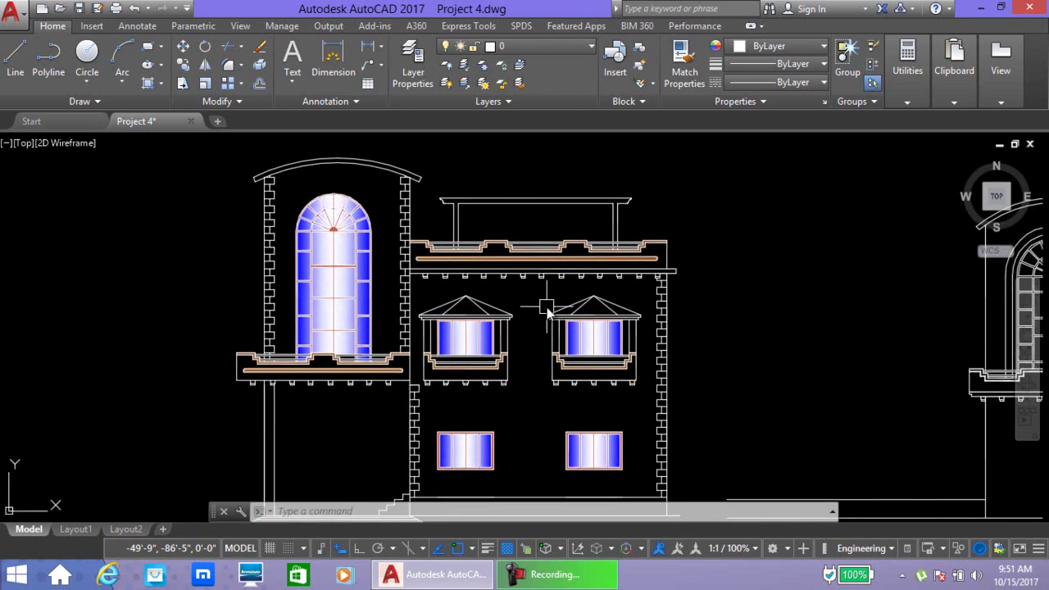
pyautogui.moveTo(575, 412); pyautogui.dragTo(585, 394, button='middle')
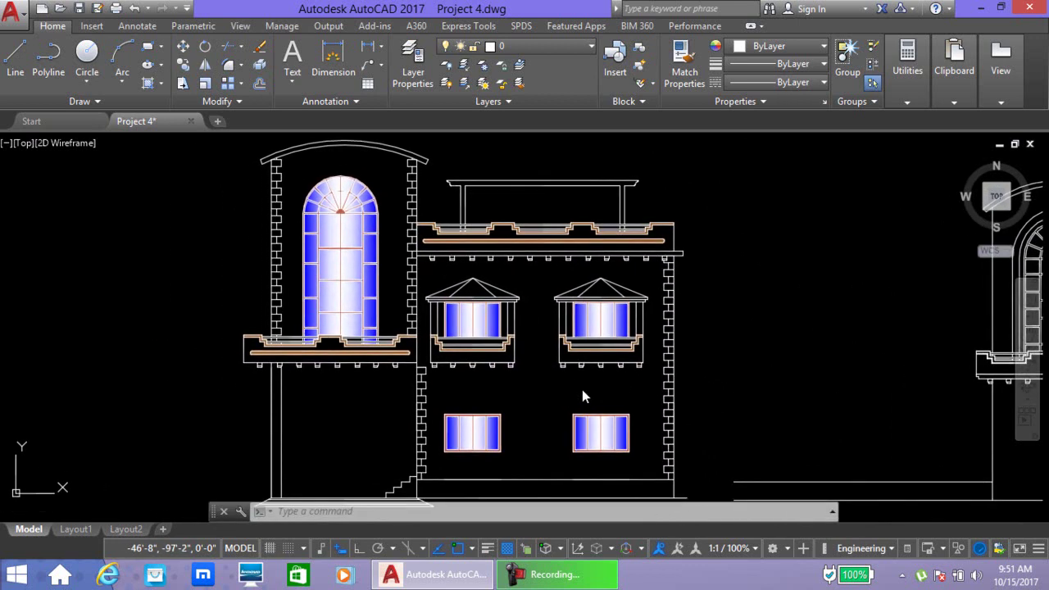
pyautogui.scroll(-2, 421, 363)
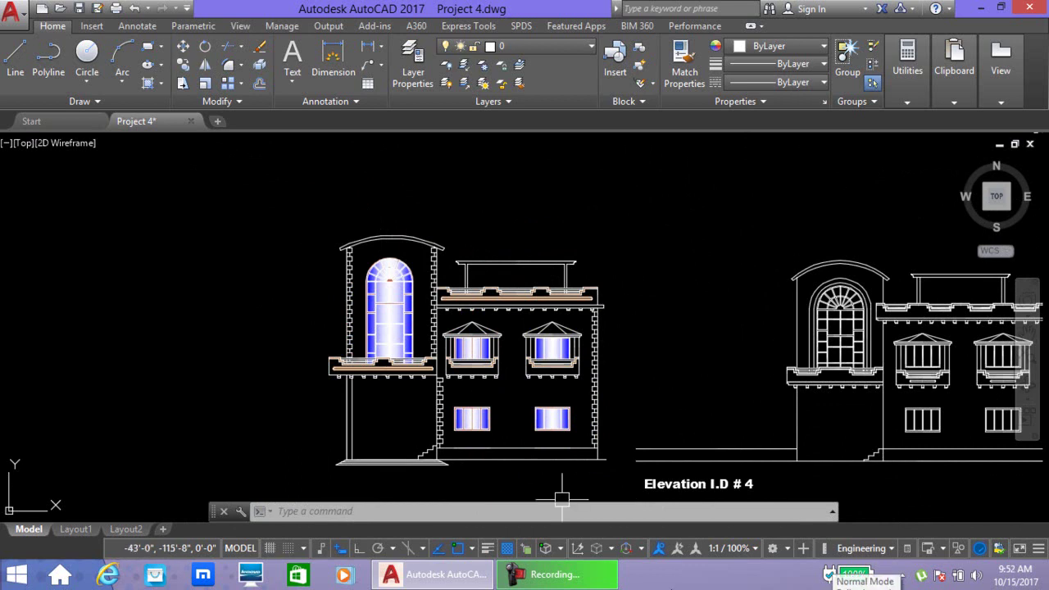
# Step: Pan back to show the floor plans fully above the elevations
pyautogui.moveTo(685, 454); pyautogui.dragTo(697, 412, button='middle')
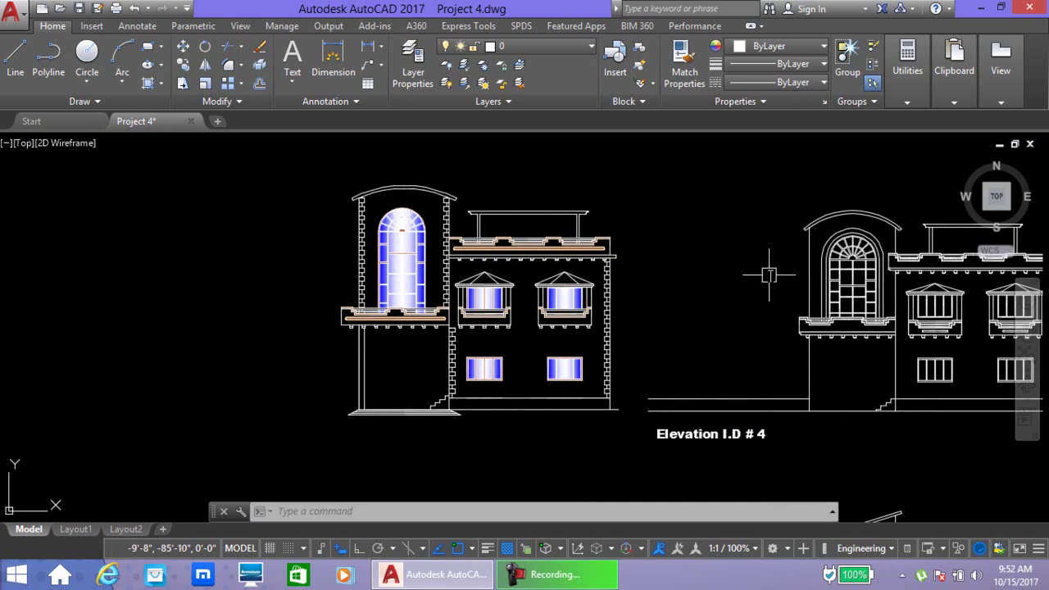
pyautogui.scroll(-3, 722, 363)
pyautogui.moveTo(725, 461); pyautogui.dragTo(486, 399, button='middle')
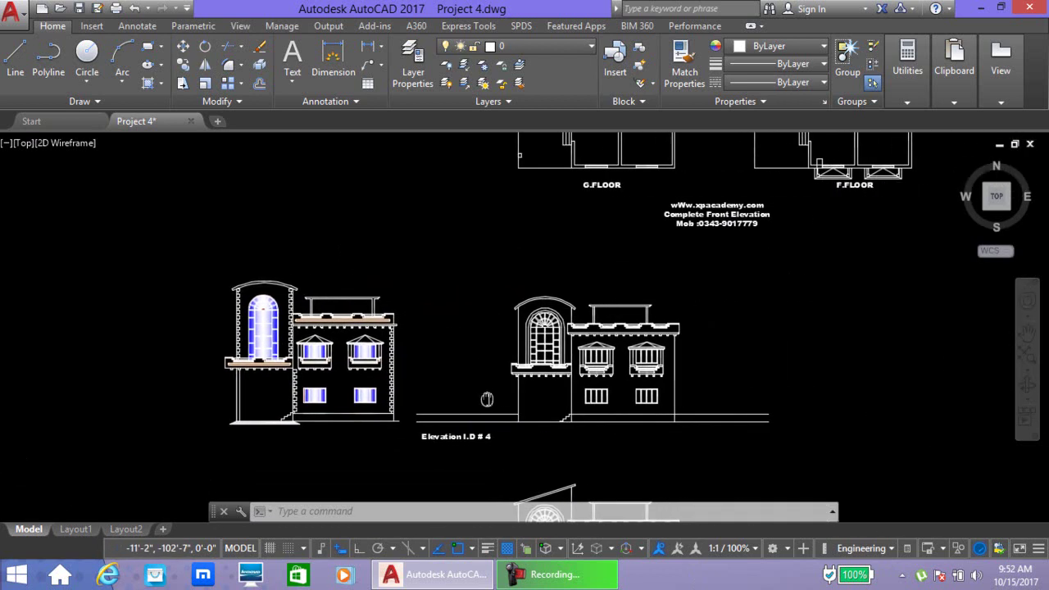
pyautogui.scroll(-3, 665, 295)
pyautogui.moveTo(537, 320); pyautogui.dragTo(550, 349, button='middle')
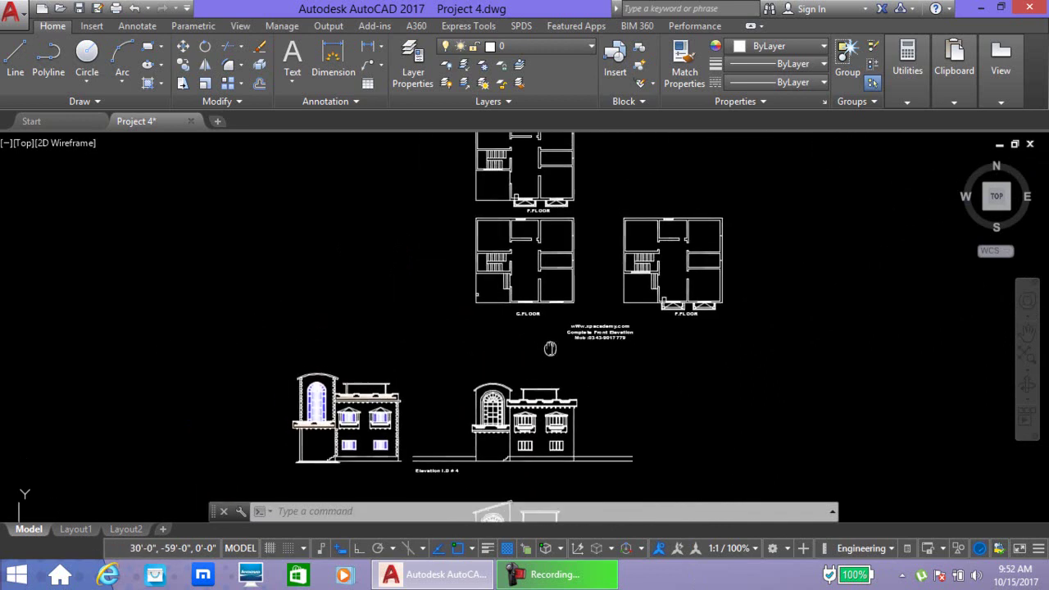
# Step: Centre the elevation designs and zoom in on the Complete Front Elevation title text
pyautogui.moveTo(545, 448); pyautogui.dragTo(637, 305, button='middle')
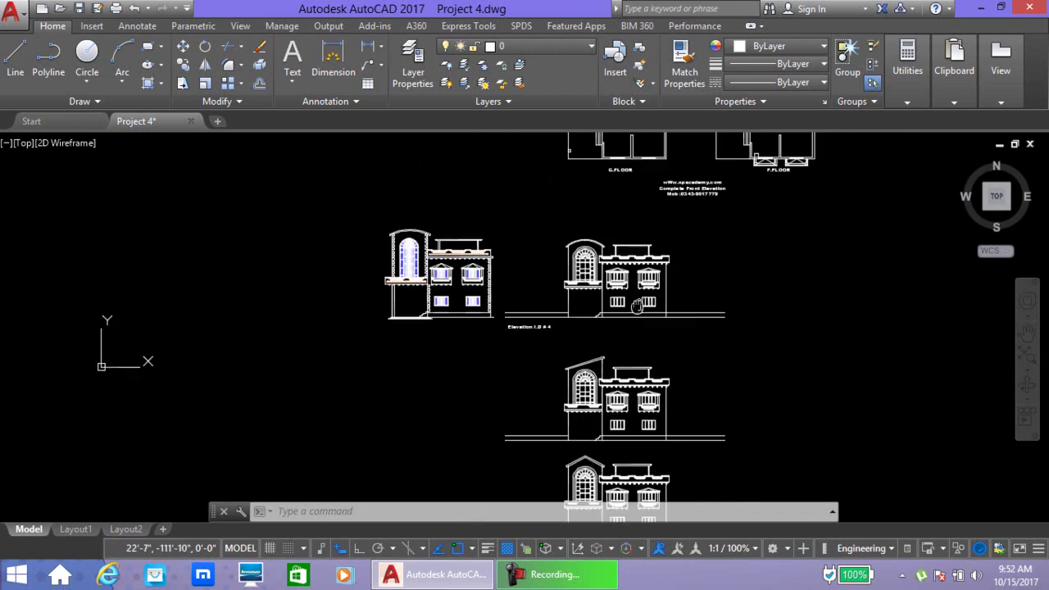
pyautogui.scroll(4, 561, 295)
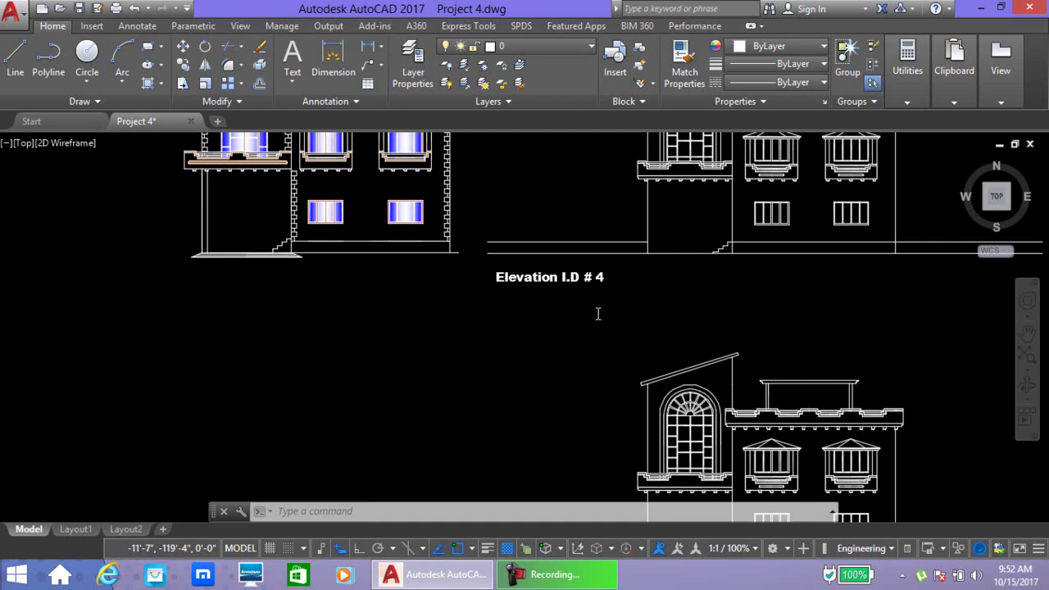
pyautogui.scroll(-5, 598, 314)
pyautogui.scroll(1, 721, 327)
pyautogui.scroll(1, 656, 308)
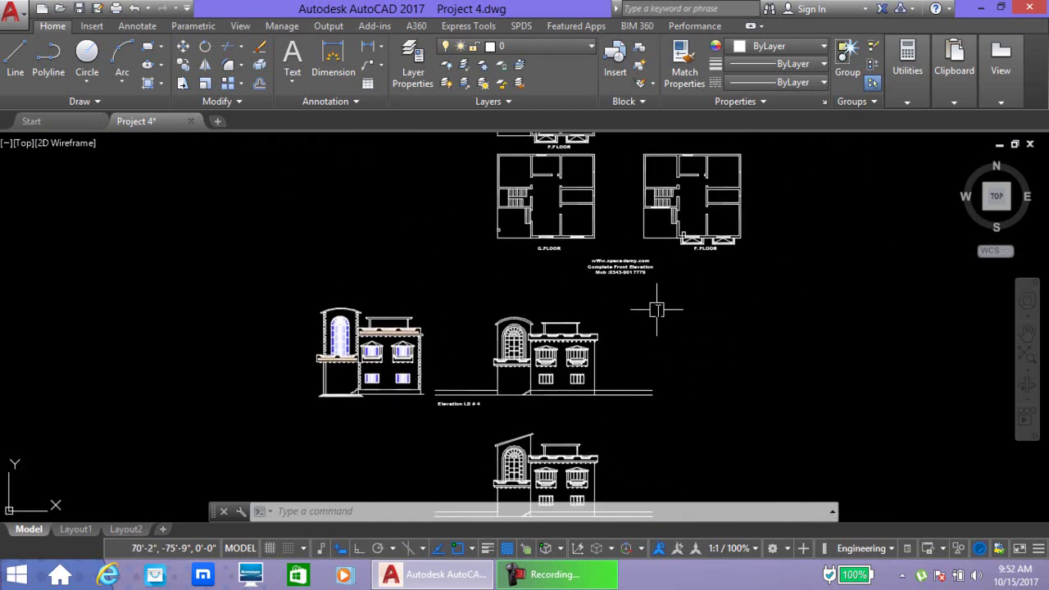
pyautogui.scroll(6, 620, 255)
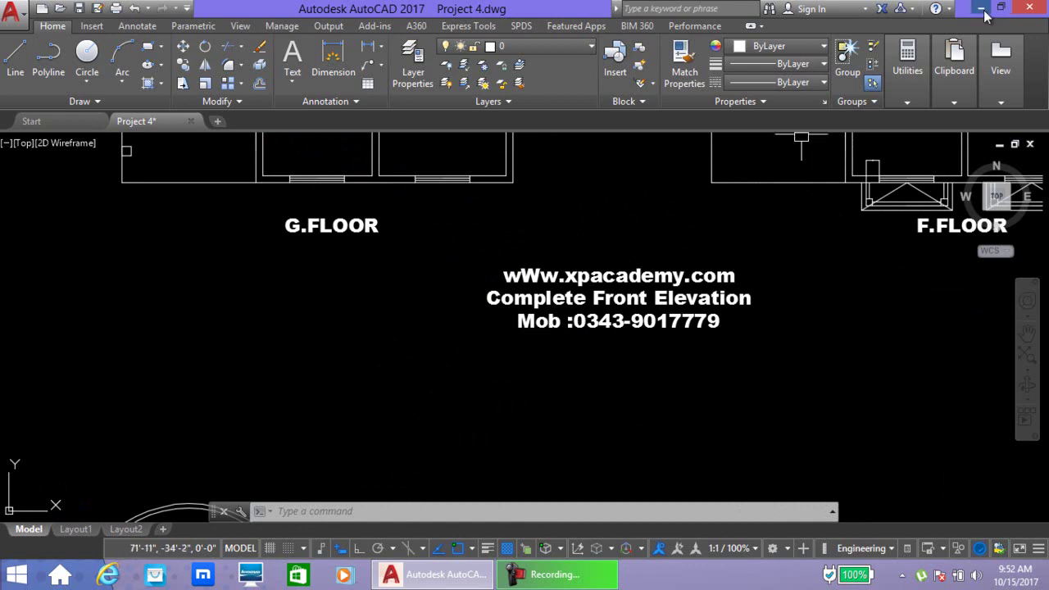
# Step: Minimize the AutoCAD window to show the Windows desktop
pyautogui.click(983, 9)
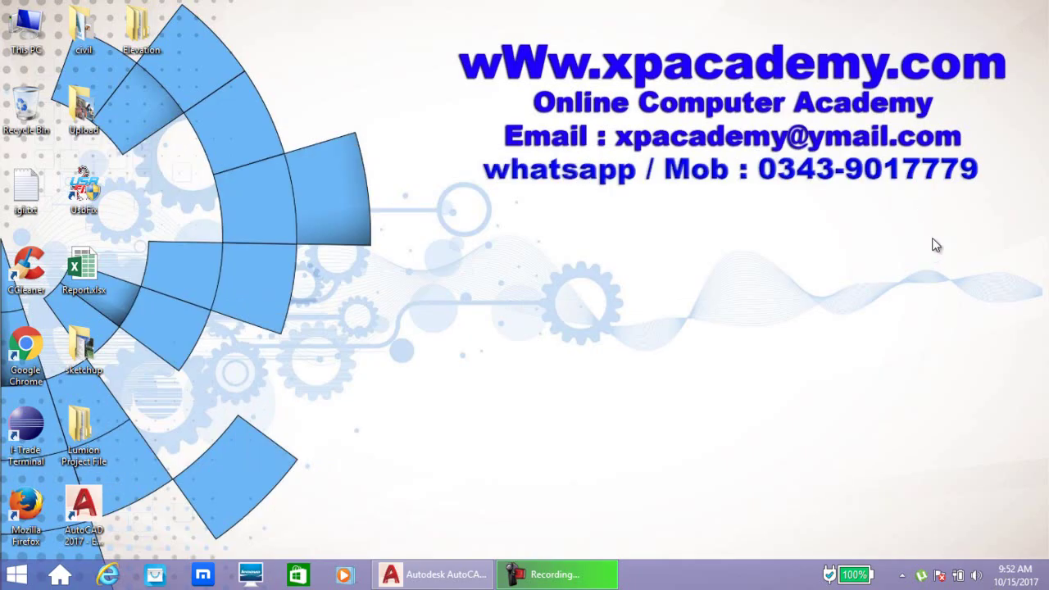